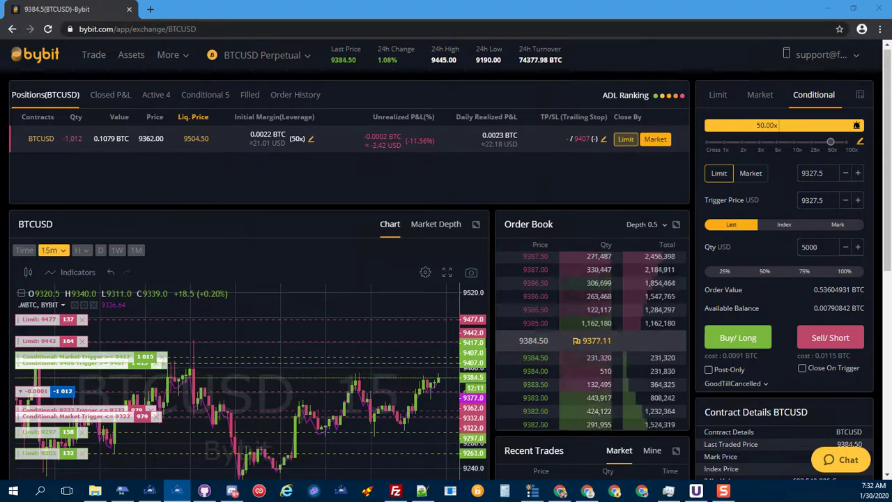
After reviewing the Bybit BTCUSD short, bring the Autotuner Leverage Bot window to the front
key(alt+Tab)
Reposition the bot window and show the Auto Adjust tab with thresholds 10, 38 and 98
drag(154, 53, 334, 42)
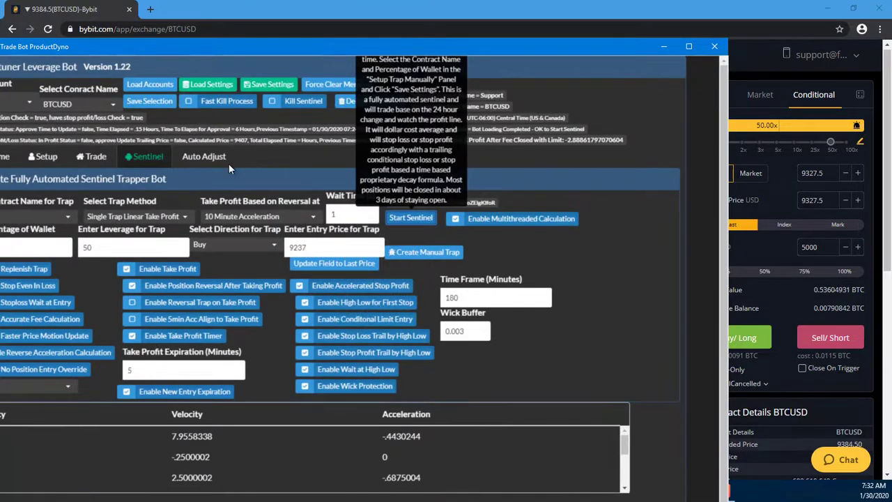
click(205, 159)
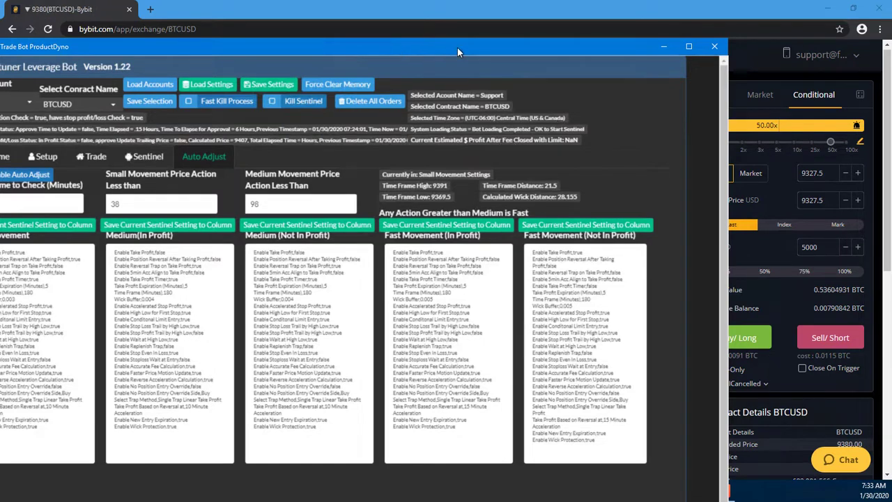
drag(457, 47, 510, 42)
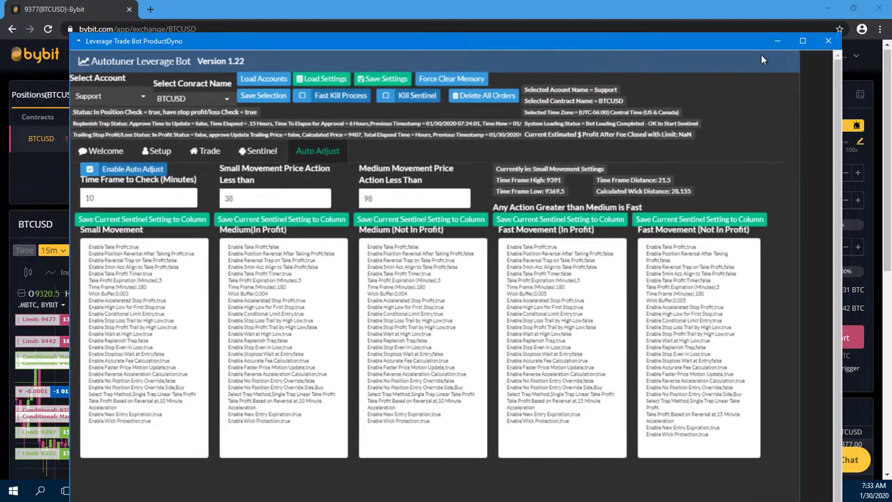
Minimize and restore the bot, then show the Sentinel tab with wick buffer 0.003
click(779, 41)
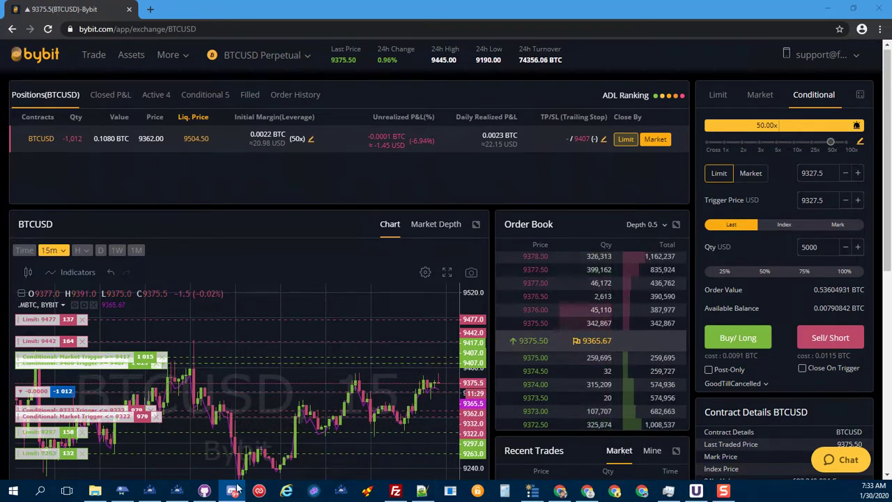
click(187, 491)
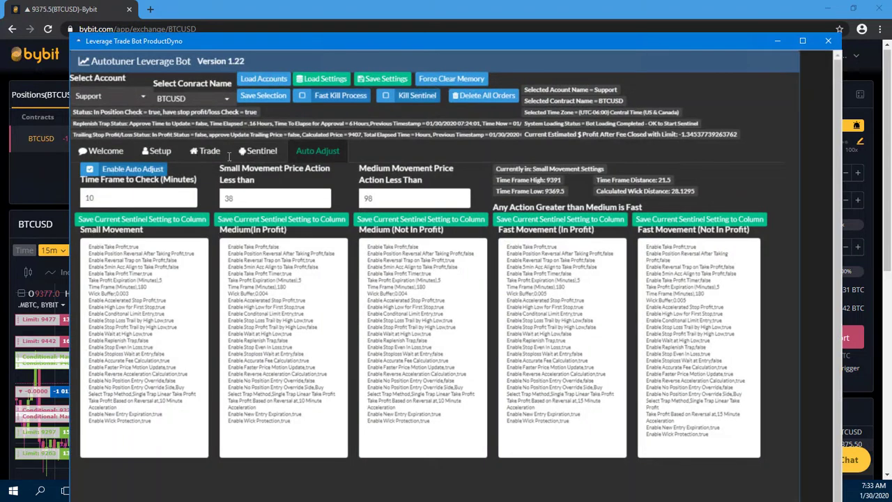
click(261, 151)
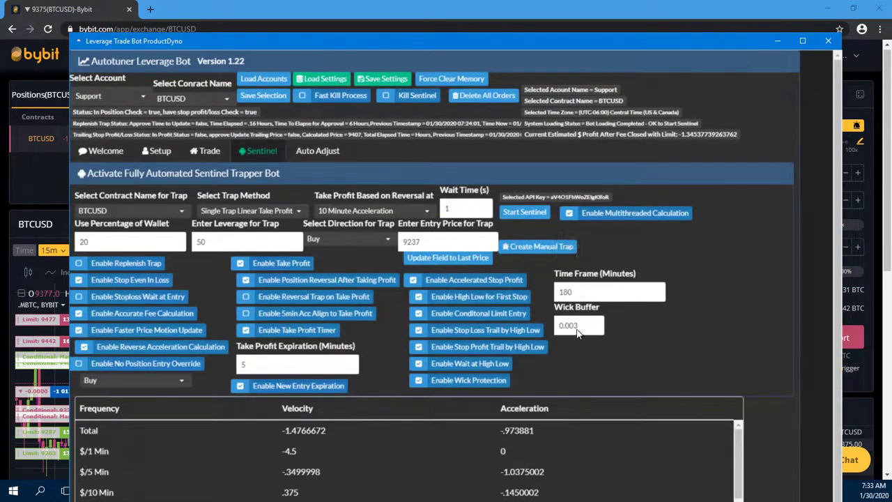
mouse_move(578, 325)
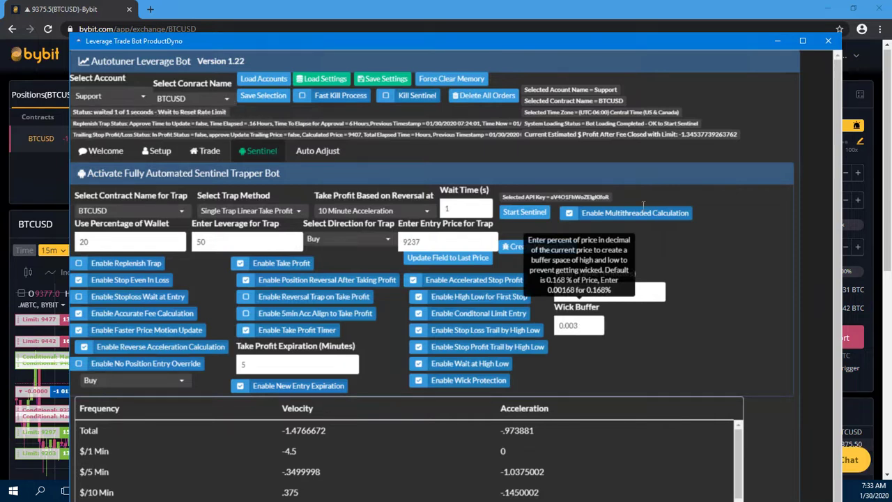
Minimize the bot to reveal Bybit's BTCUSD chart with the open short and stacked orders
click(777, 40)
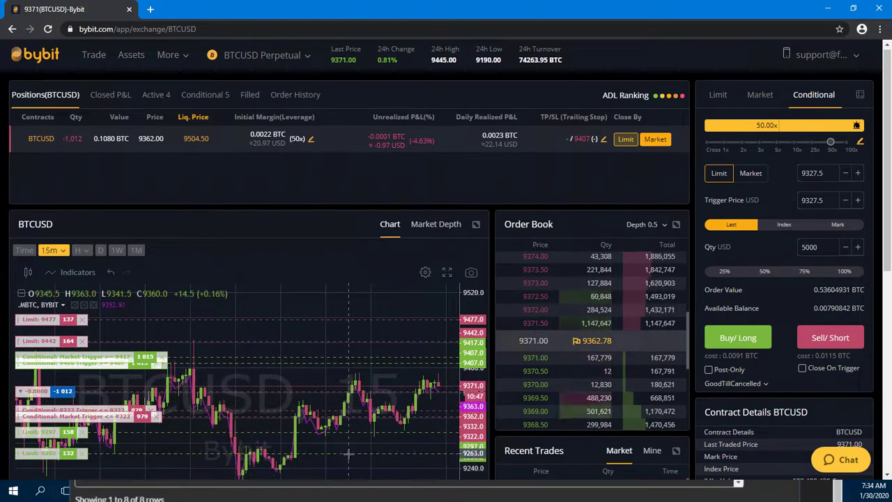
scroll(244, 481, down, 2)
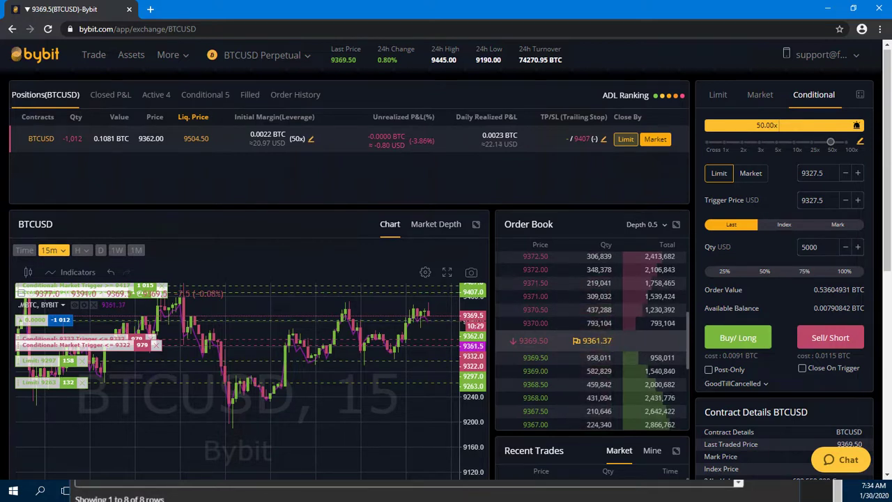
Show the system calendar flyout with today's date, January 30, 2020
click(875, 488)
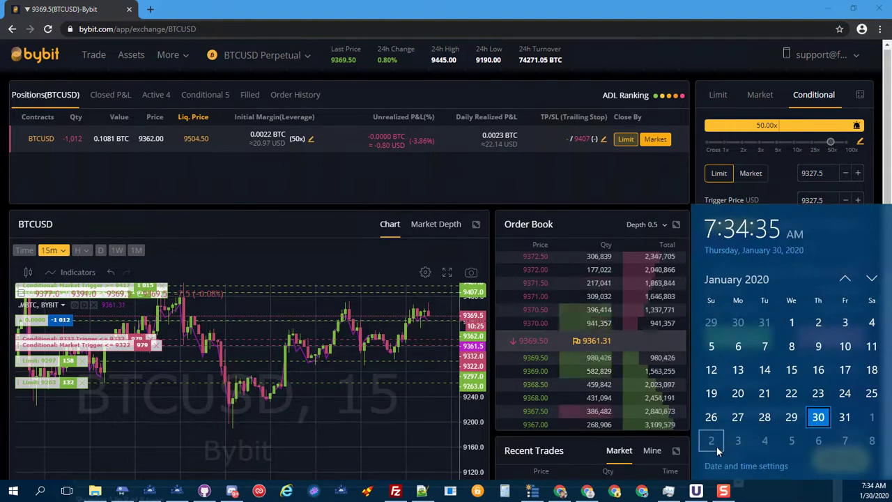